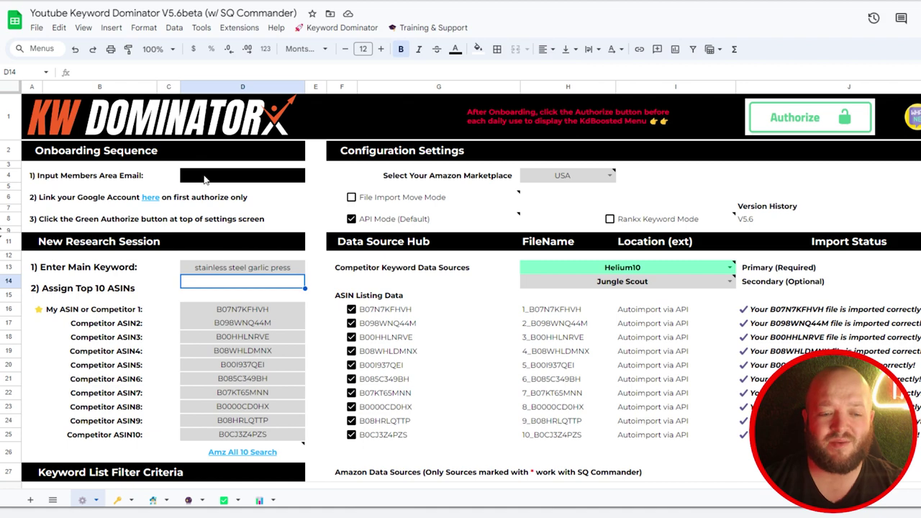
Step: Review the settings sheet's Import Status column for the ten competitor ASINs
mouse_move(205, 179)
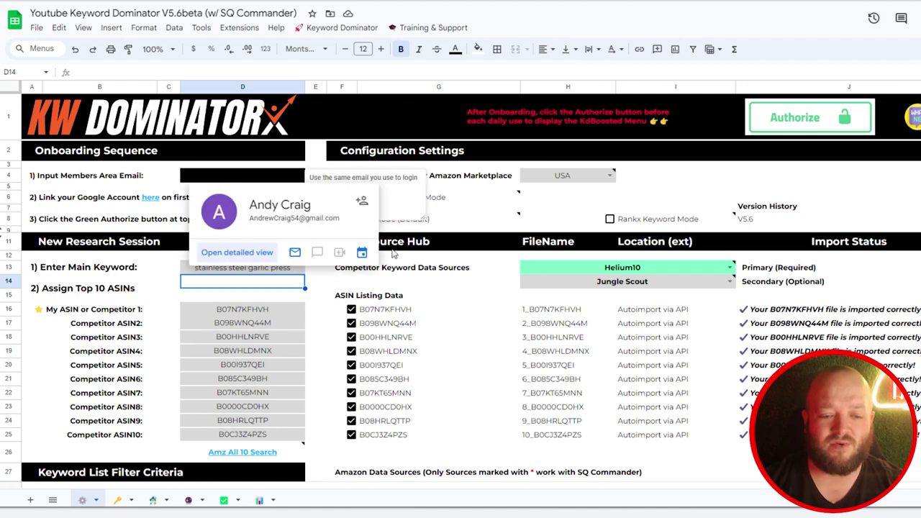
scroll(321, 257, down, 2)
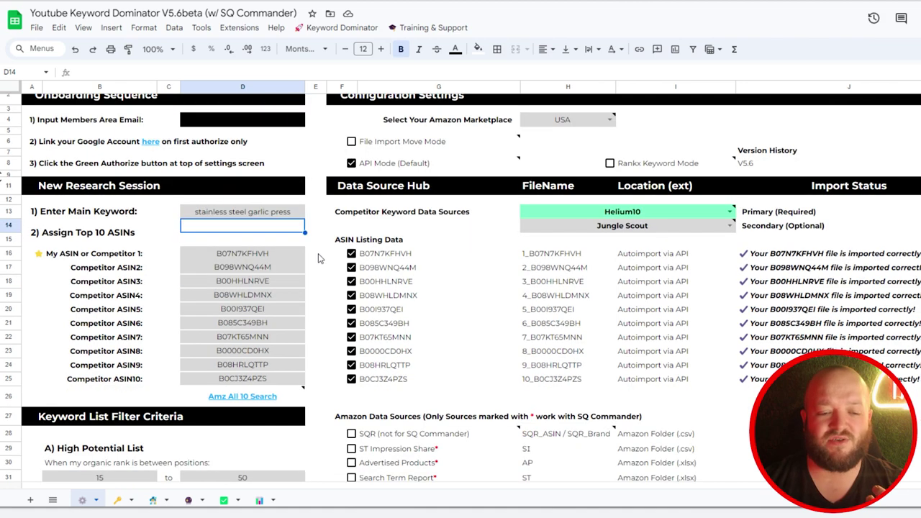
scroll(320, 258, down, 2)
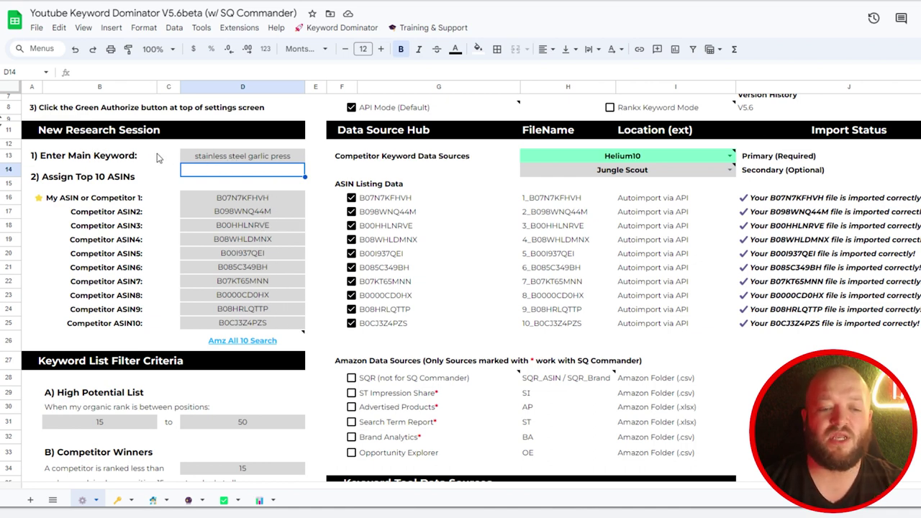
click(316, 29)
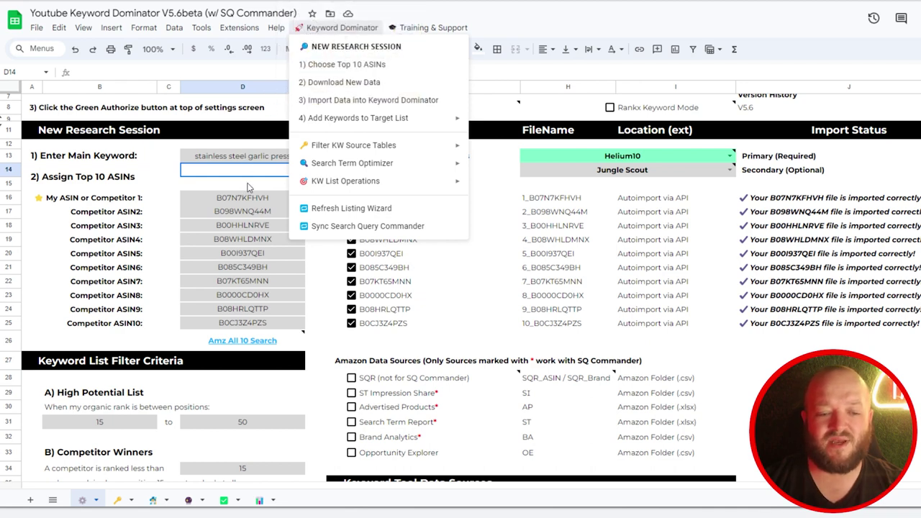
click(238, 206)
click(236, 214)
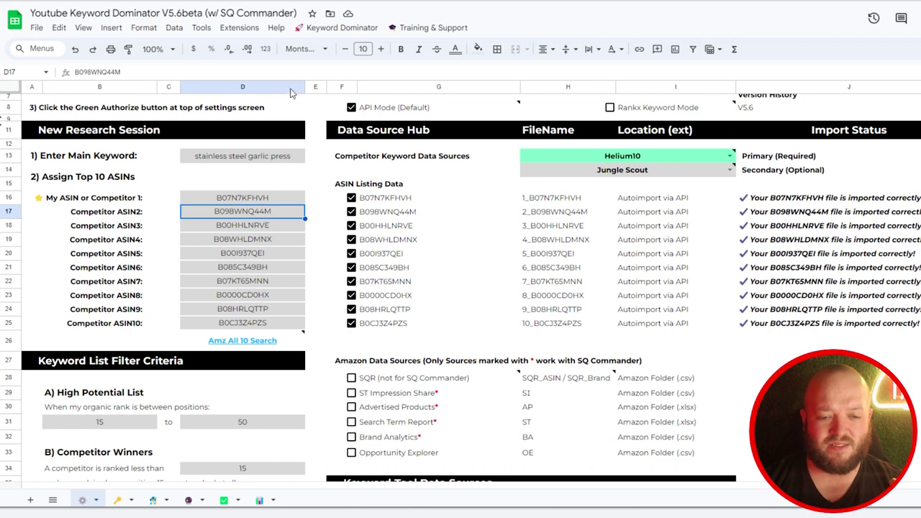
scroll(353, 238, down, 5)
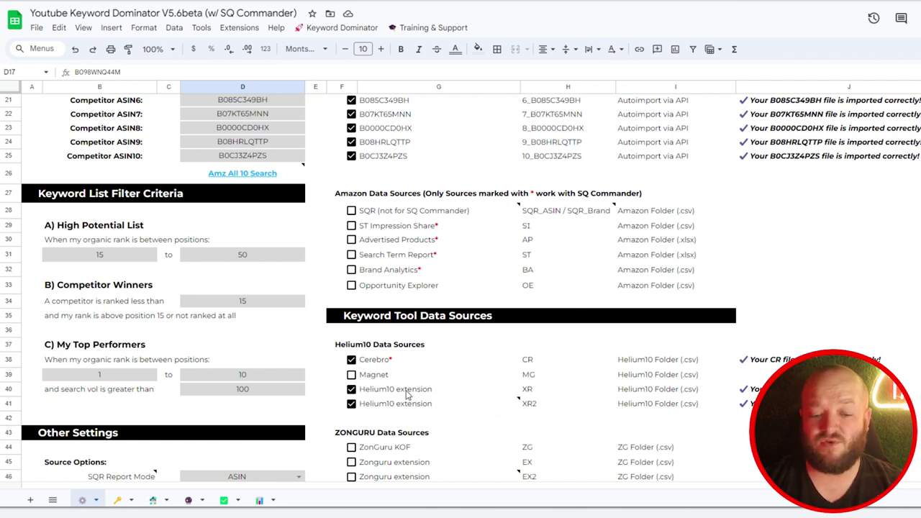
Step: Run Keyword Dominator > 2) Download New Data and confirm Yes to start the download
click(335, 29)
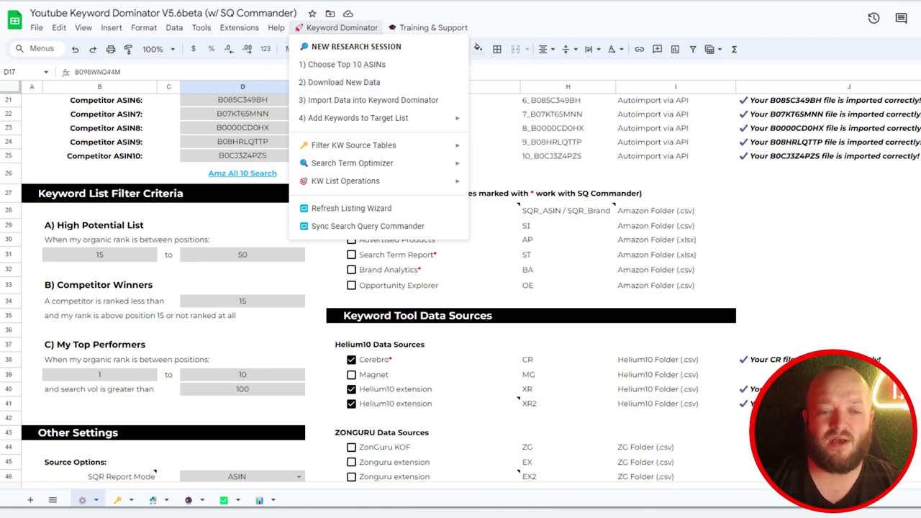
click(338, 27)
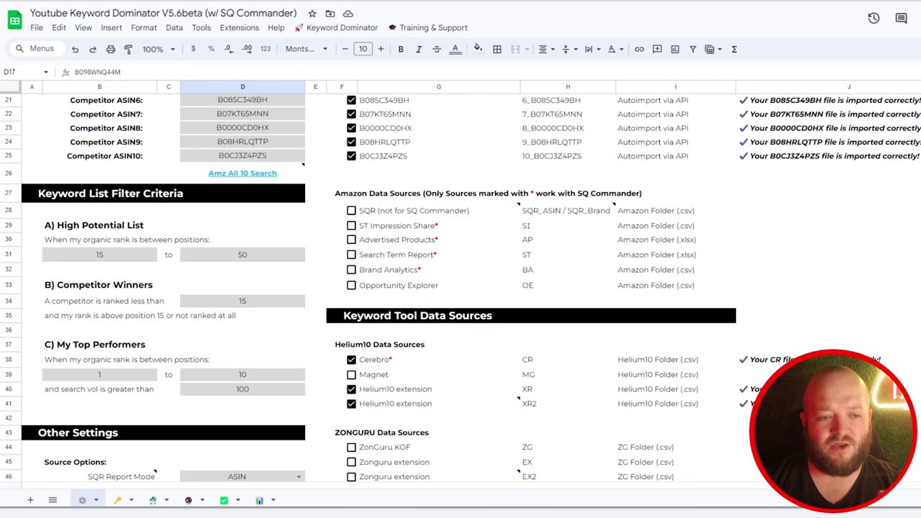
click(342, 27)
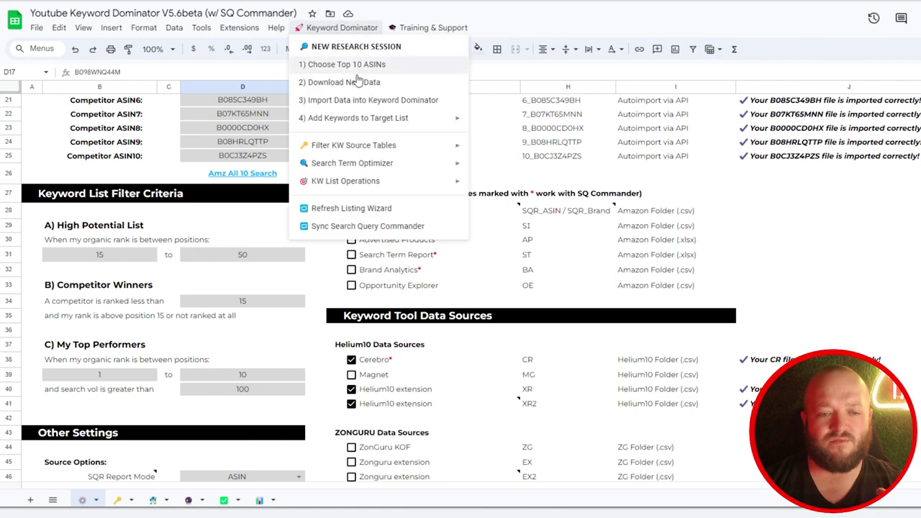
click(367, 81)
click(712, 336)
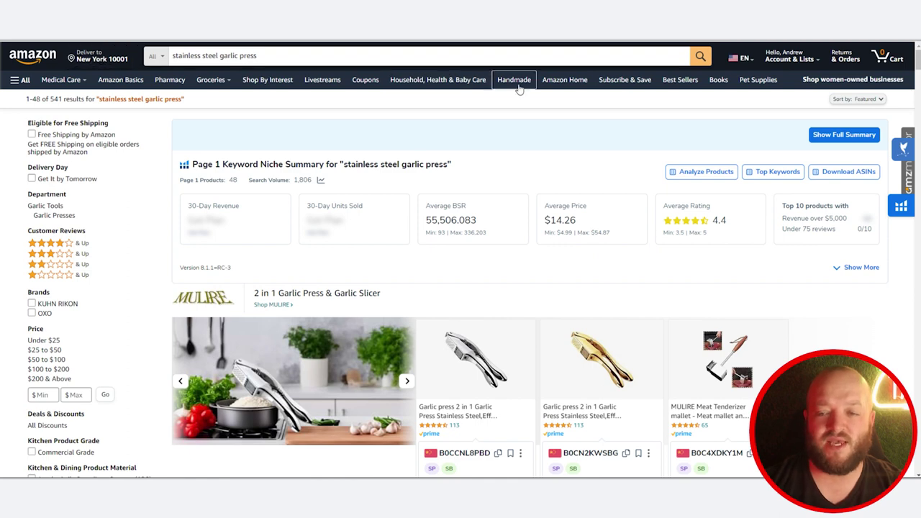
Step: Run Helium 10 Xray on the garlic press search results and export the product data
click(688, 21)
click(576, 107)
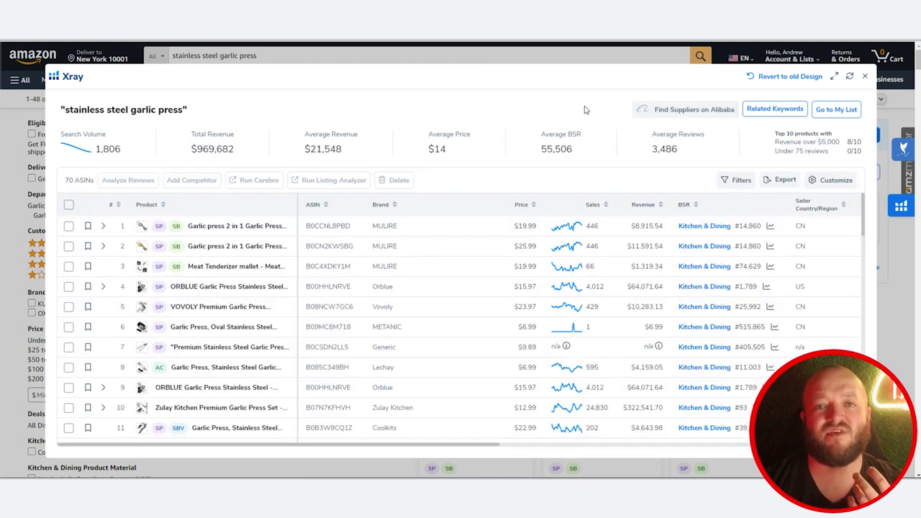
click(781, 180)
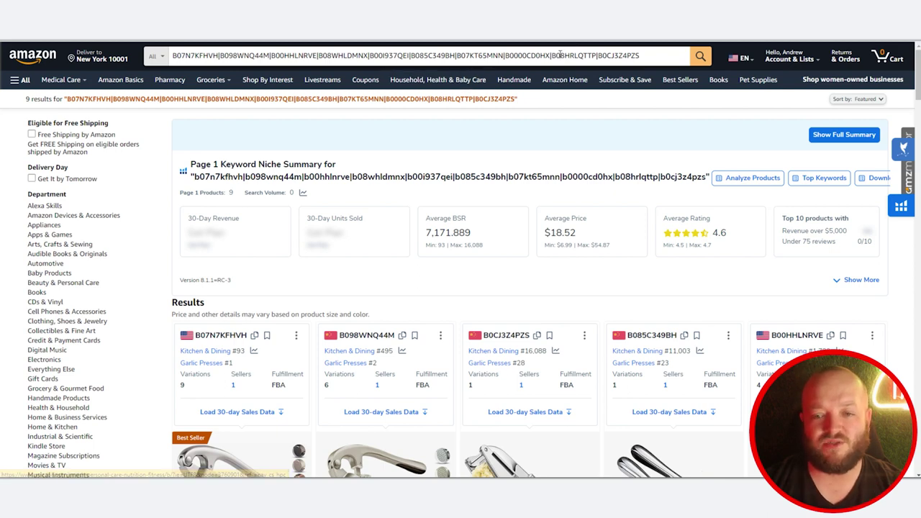
Step: Run Helium 10 Xray on the ten competitor ASIN search results
click(587, 97)
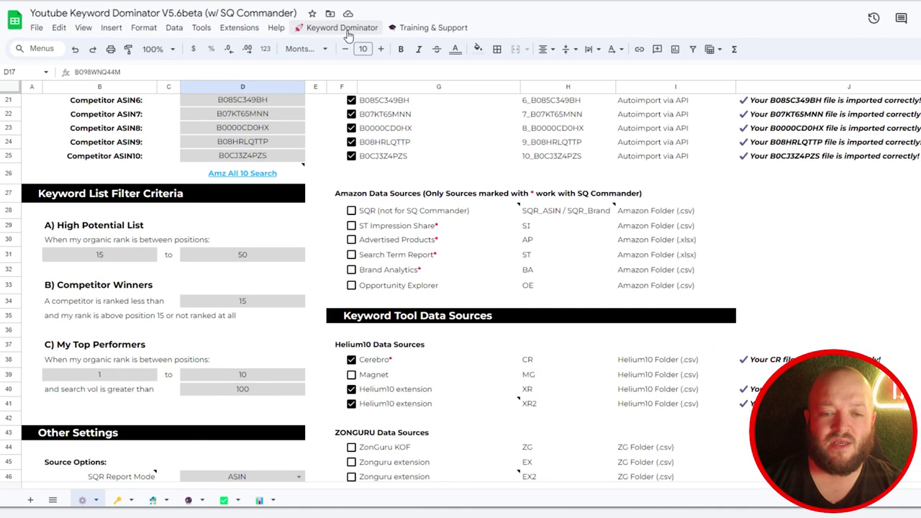
Step: Choose Keyword Dominator > 4) Add Keywords to Target List > Helium10 > A) Add Cerebro Keywords
click(348, 33)
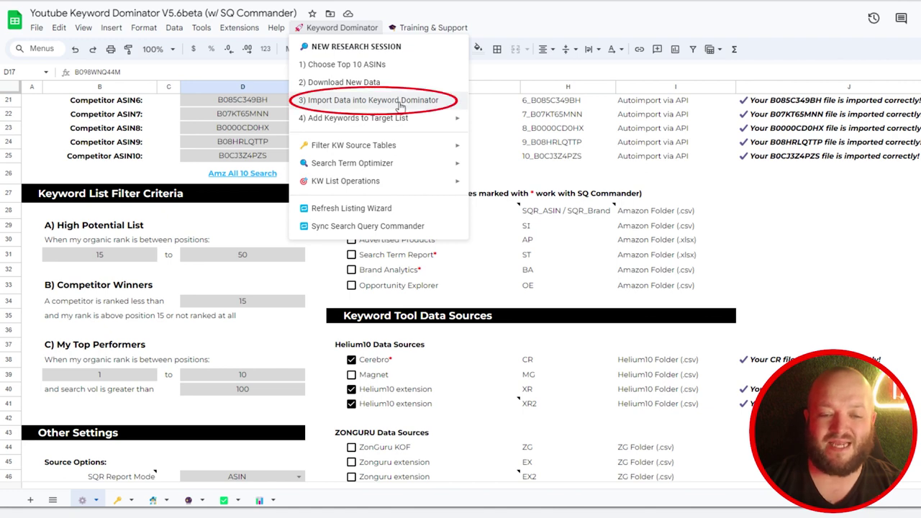
mouse_move(396, 118)
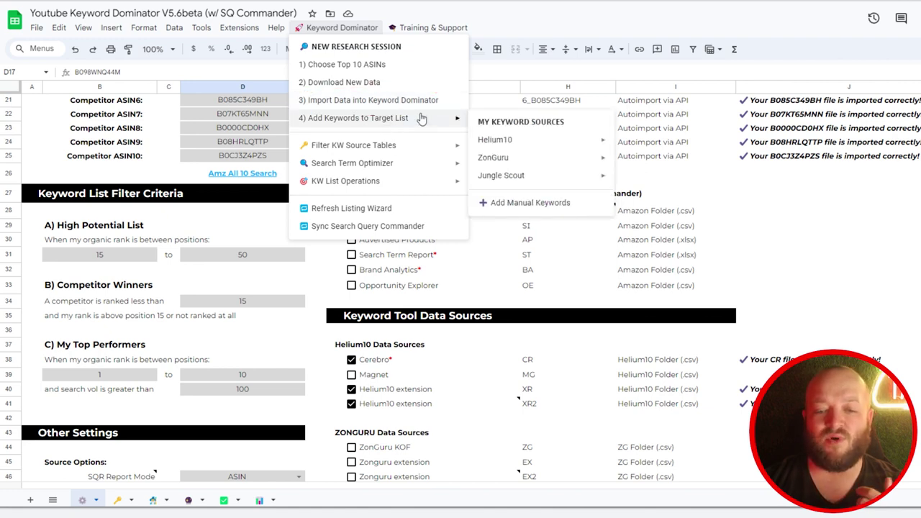
mouse_move(527, 144)
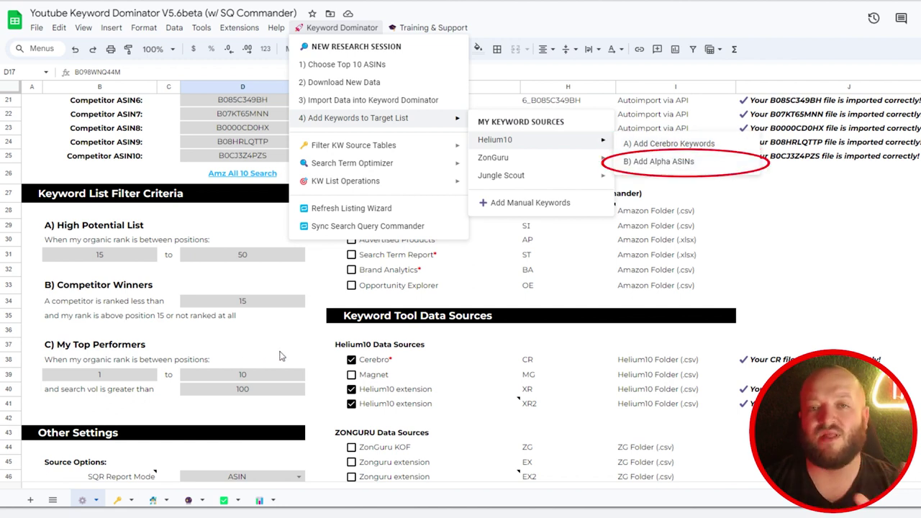
click(118, 500)
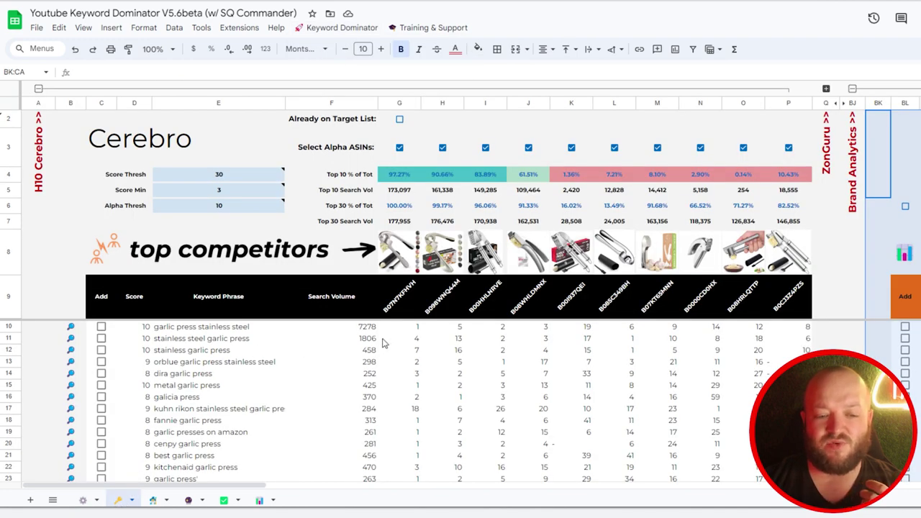
Step: Collapse the Brand Analytics, Opp Explorer and Search Query Report groups, re-expanding H10 Cerebro
click(38, 88)
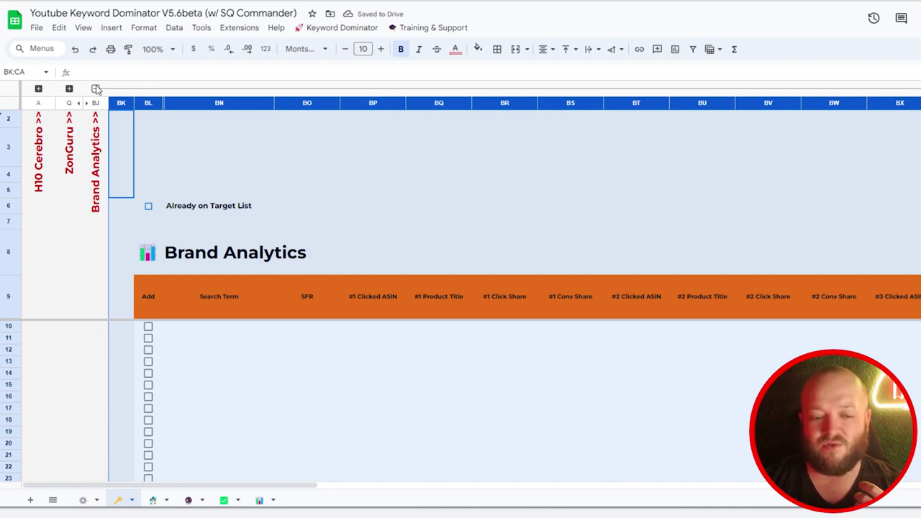
click(95, 89)
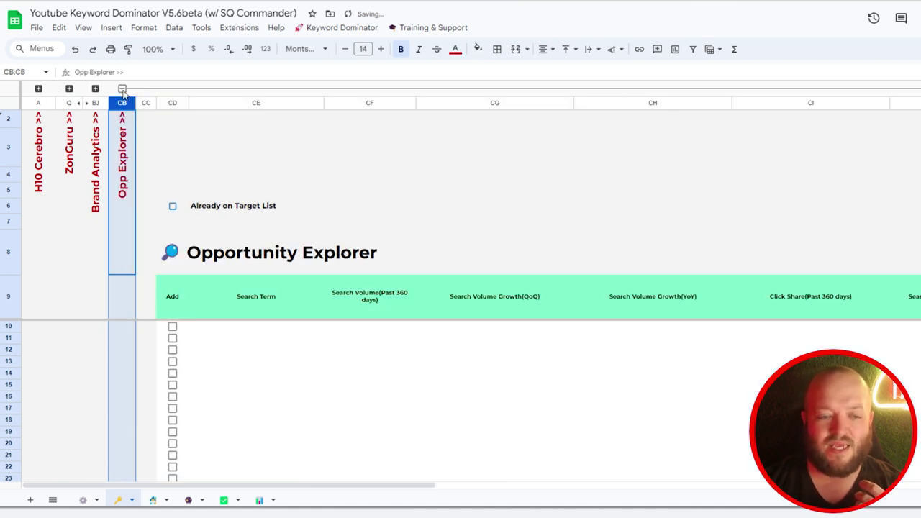
click(122, 89)
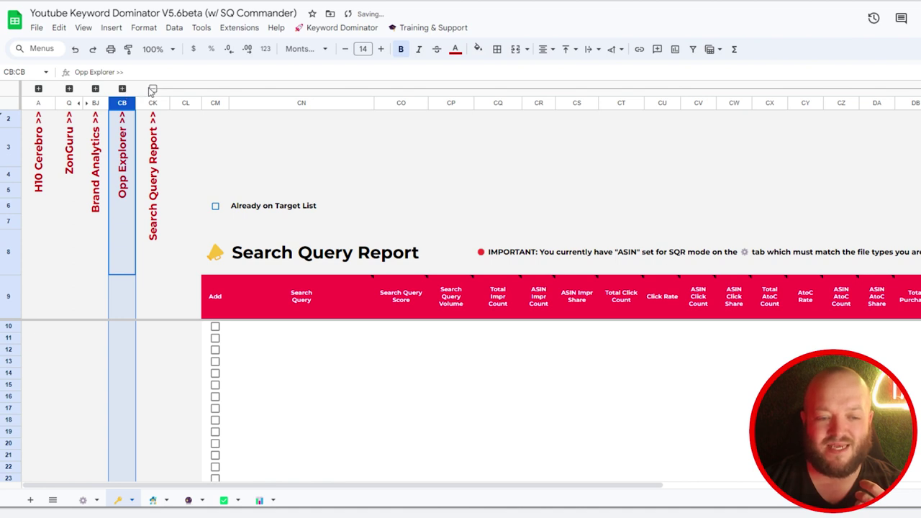
click(152, 89)
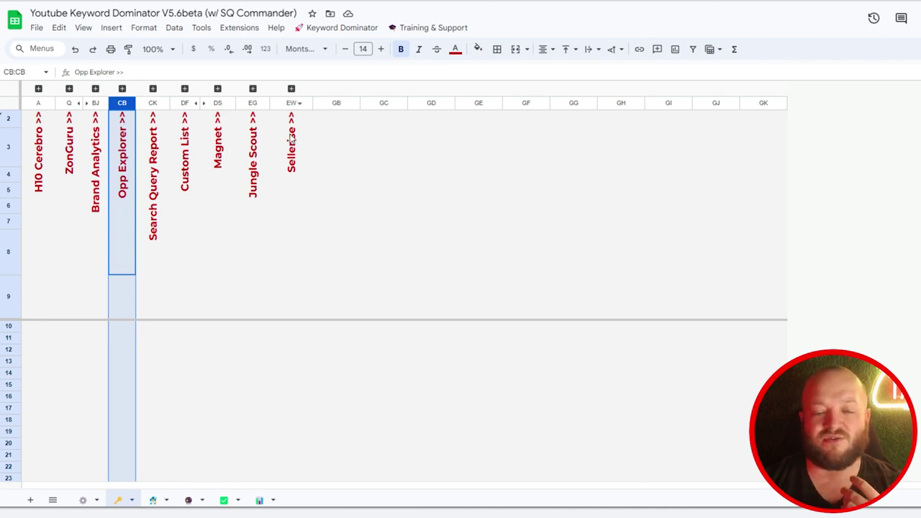
click(38, 88)
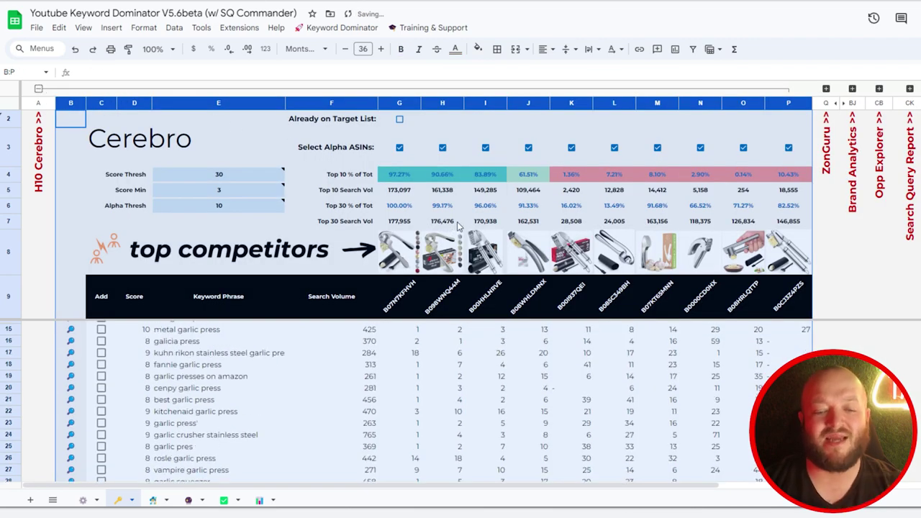
scroll(461, 230, up, 2)
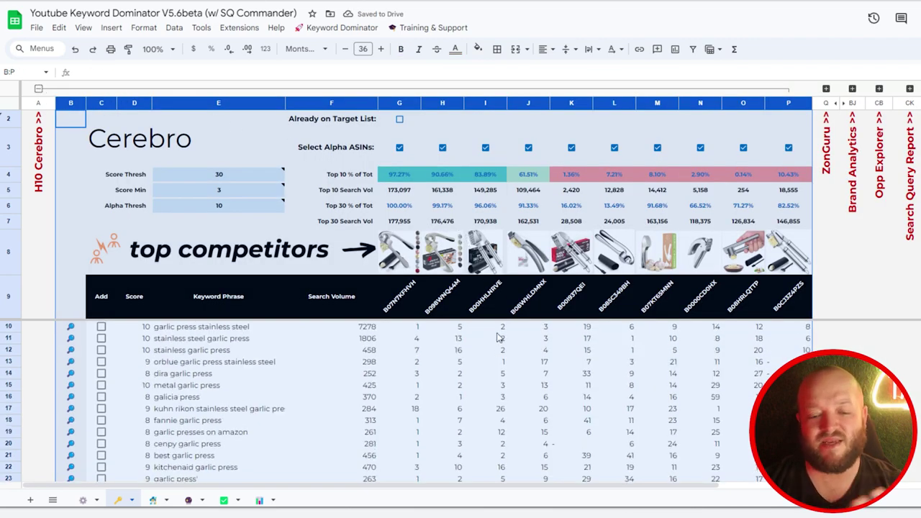
scroll(368, 397, down, 6)
scroll(290, 400, down, 20)
scroll(290, 398, down, 9)
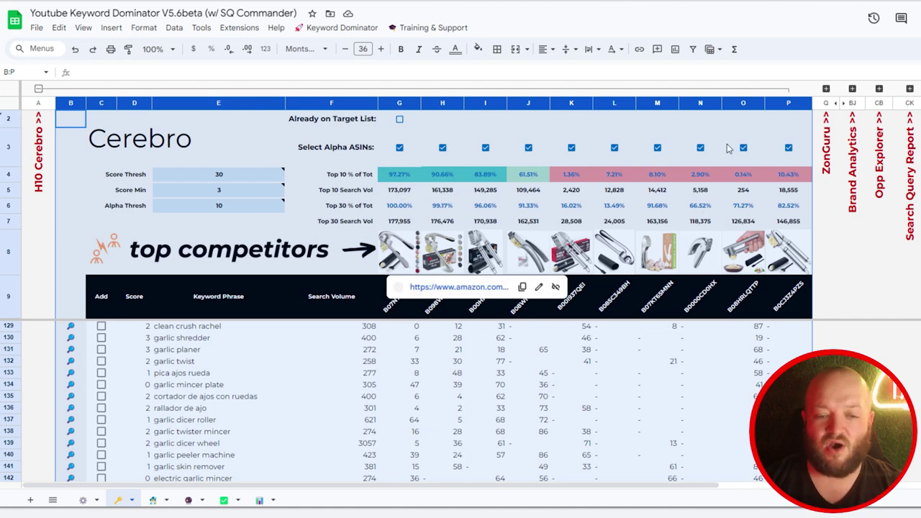
scroll(324, 385, up, 20)
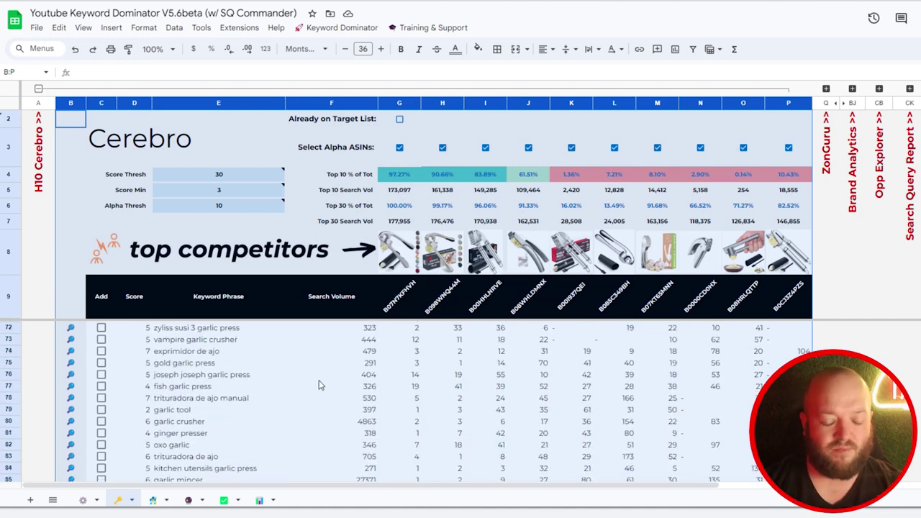
scroll(333, 386, up, 6)
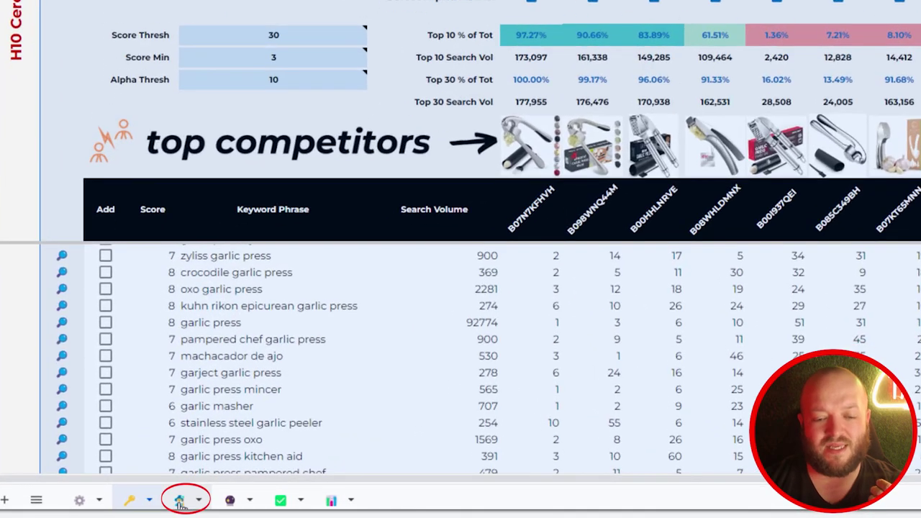
Step: Go from the Listing Content sheet back to the top of the settings sheet
click(180, 501)
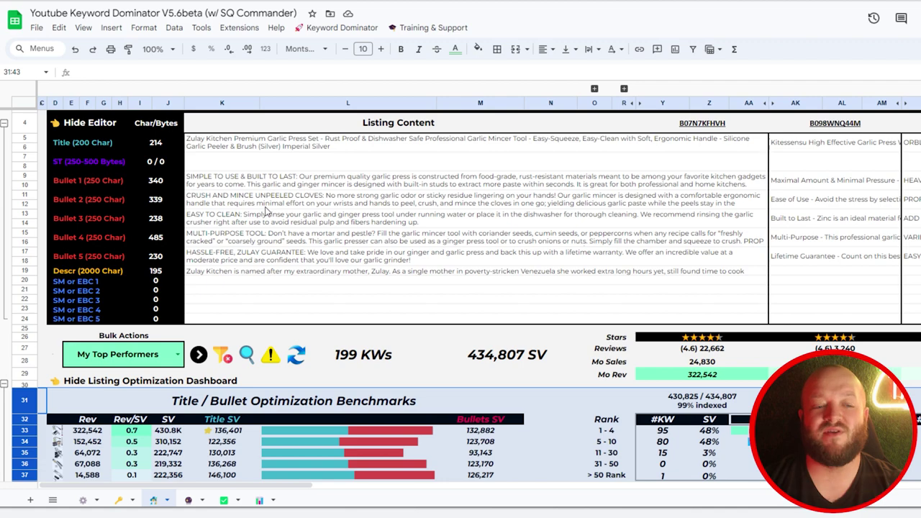
click(82, 500)
scroll(197, 241, up, 3)
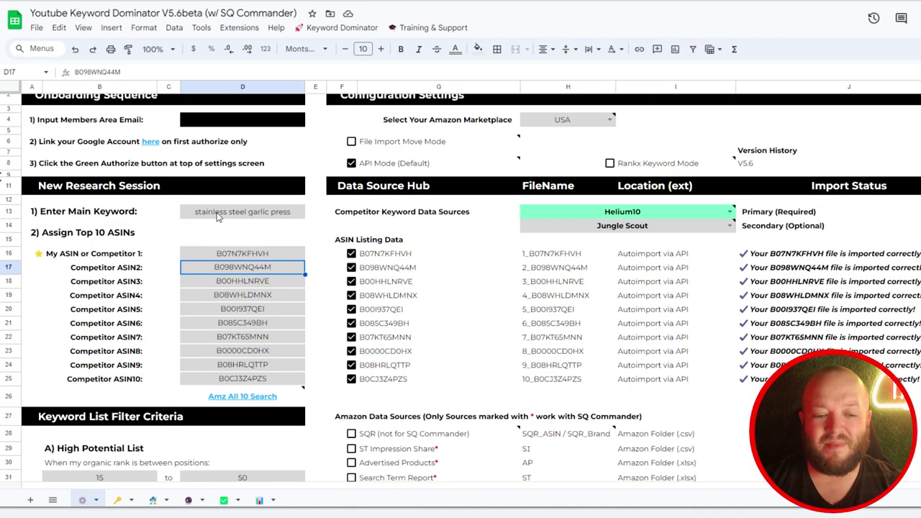